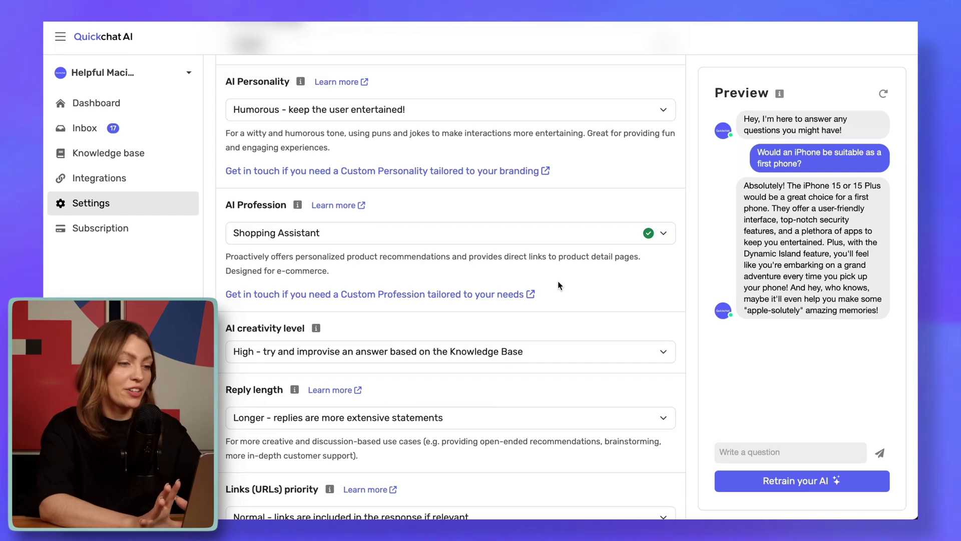
pyautogui.scroll(-3, 558, 283)
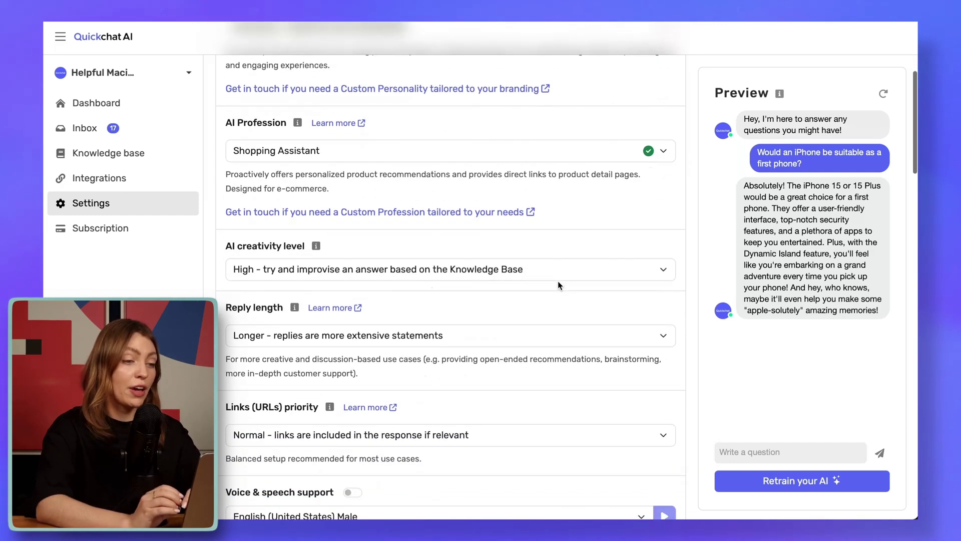
pyautogui.scroll(-1, 558, 282)
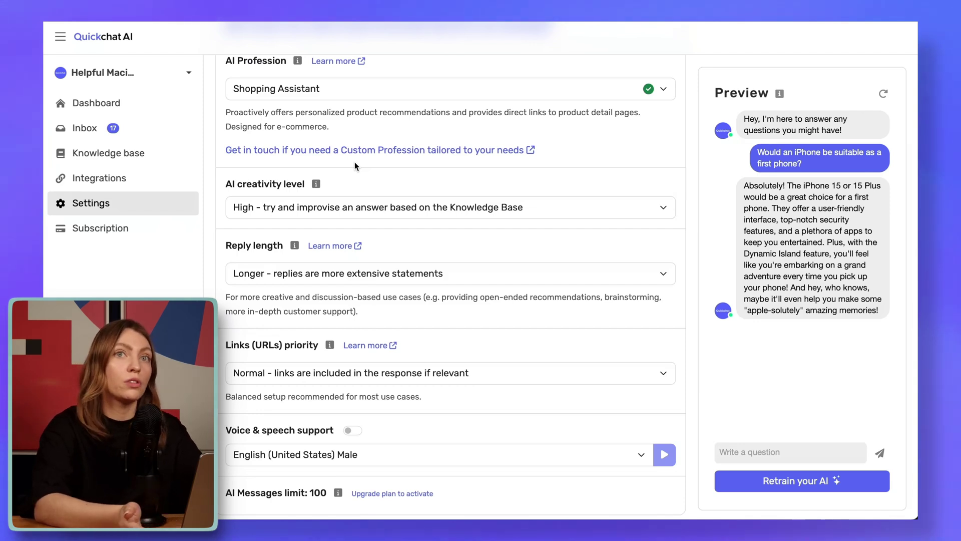
pyautogui.scroll(-1, 354, 161)
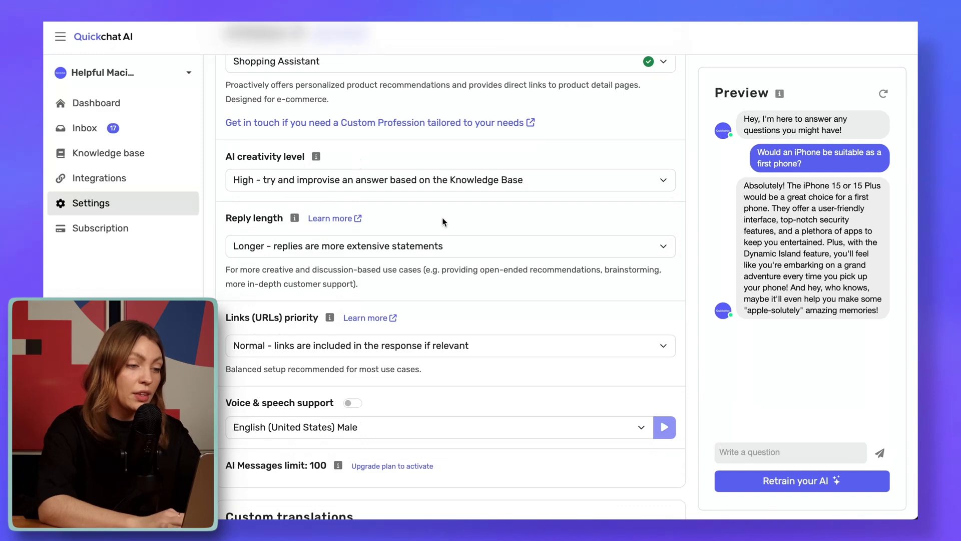
pyautogui.click(443, 247)
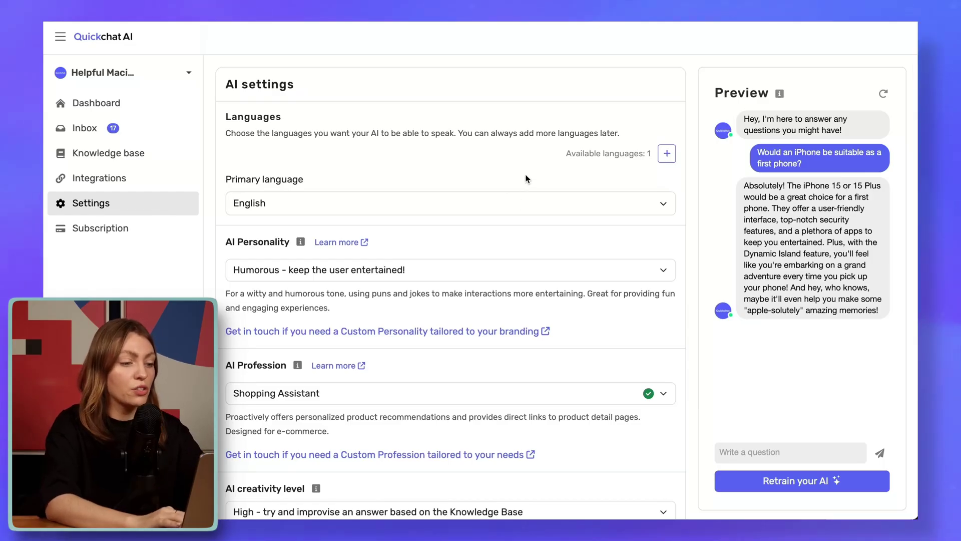
# Add Spanish as an additional language and ask the preview 'Que es machhop?'
pyautogui.click(667, 154)
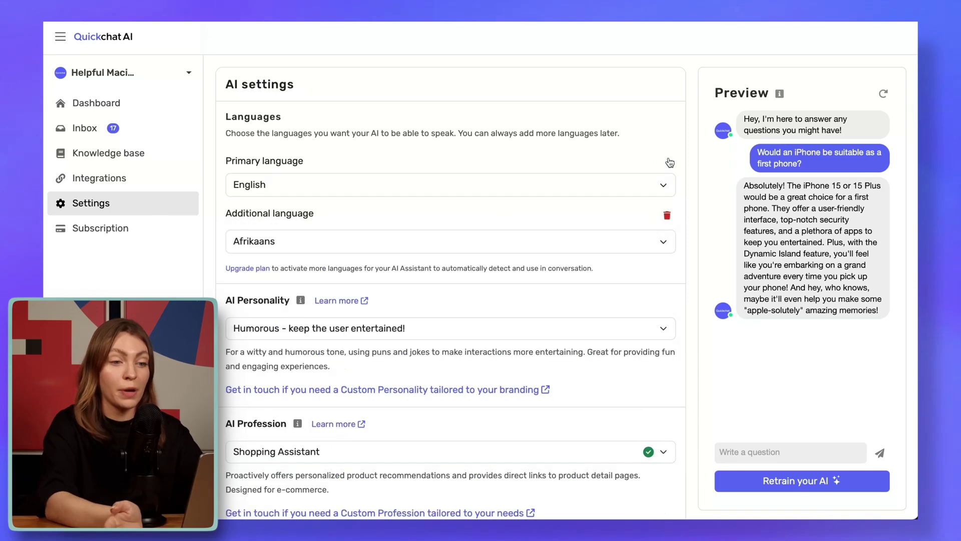
pyautogui.click(457, 237)
pyautogui.write('span')
pyautogui.press('Return')
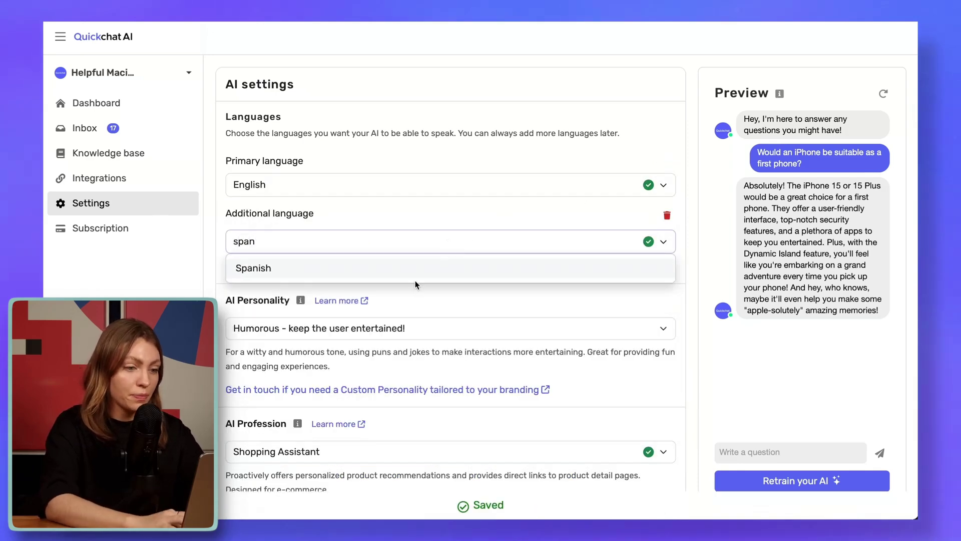
pyautogui.click(751, 451)
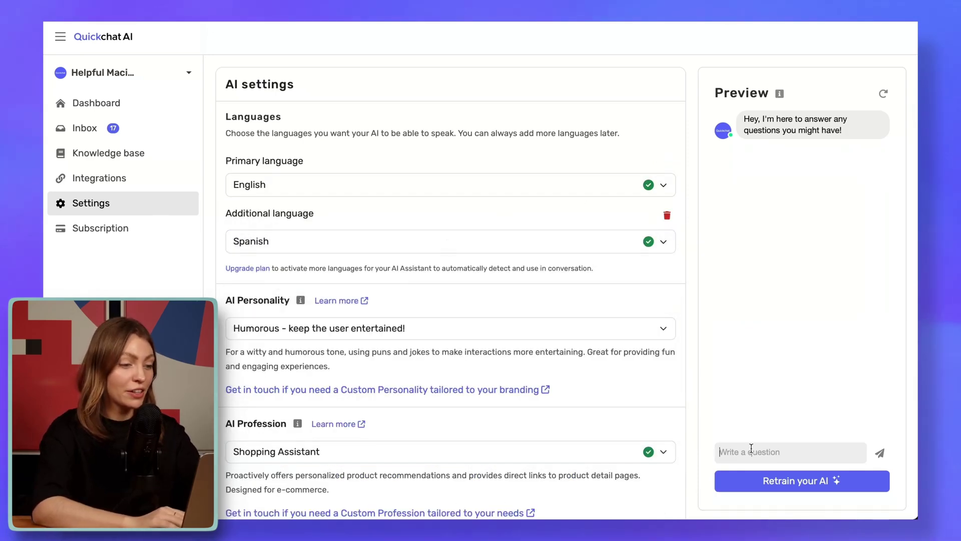
pyautogui.write('Que es mach')
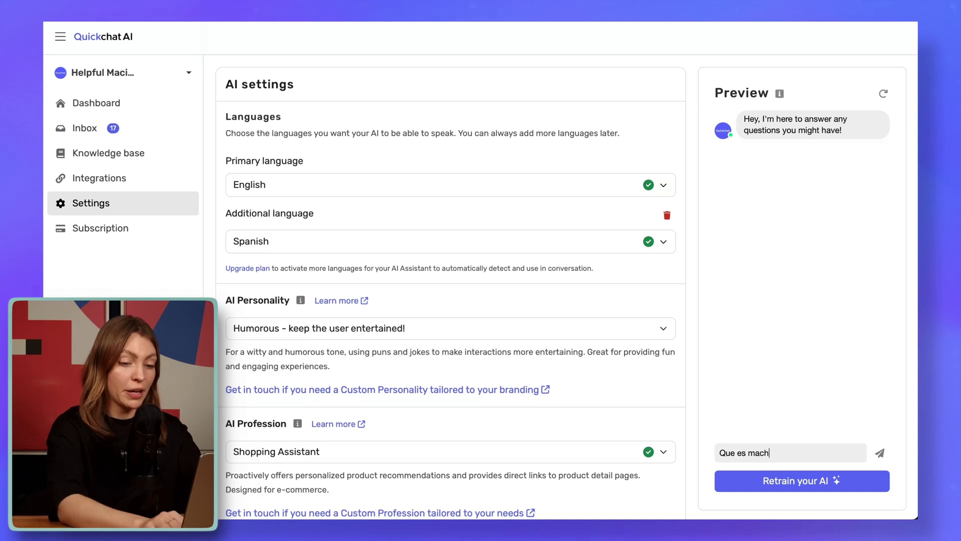
pyautogui.write('hop?')
pyautogui.press('Return')
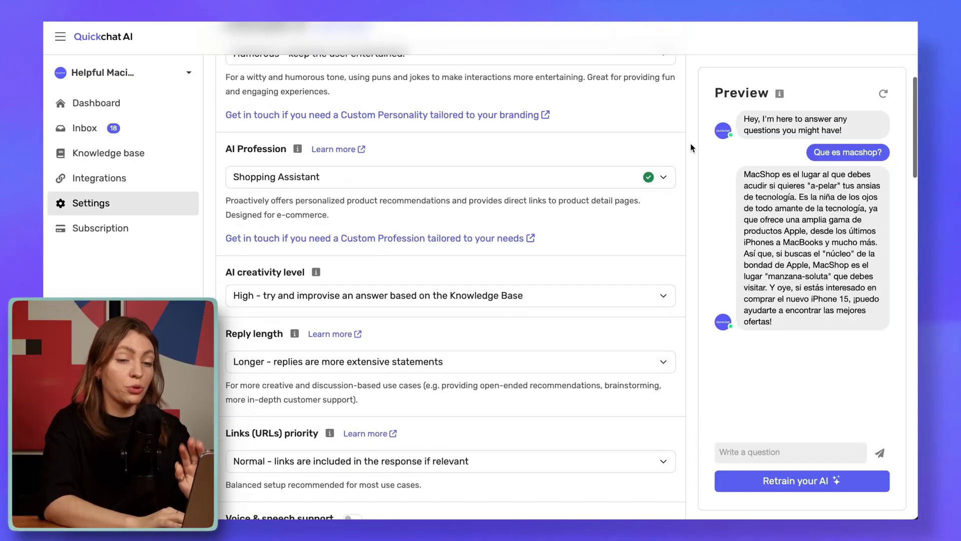
# Add MacShop and Apple as excluded words under Custom translations
pyautogui.scroll(-10, 690, 144)
pyautogui.scroll(-1, 690, 143)
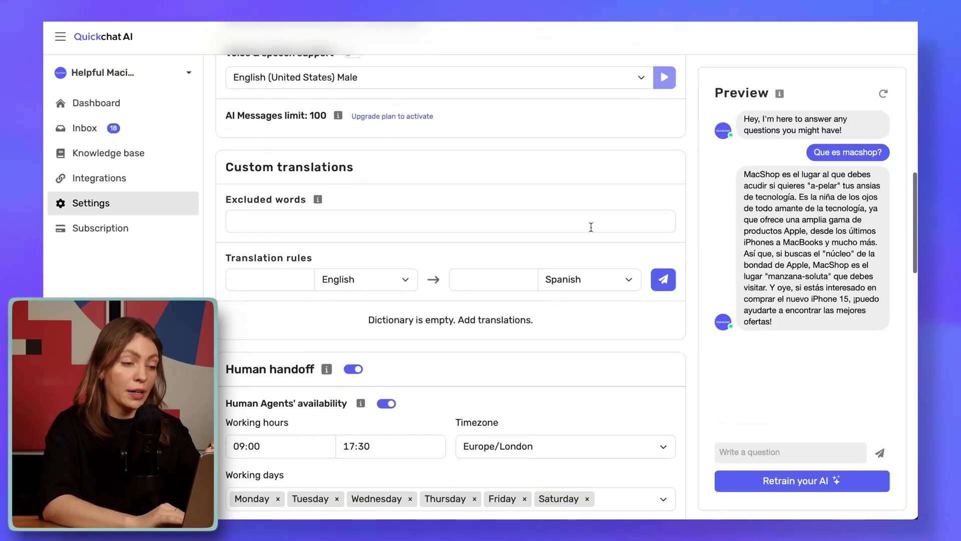
pyautogui.click(574, 225)
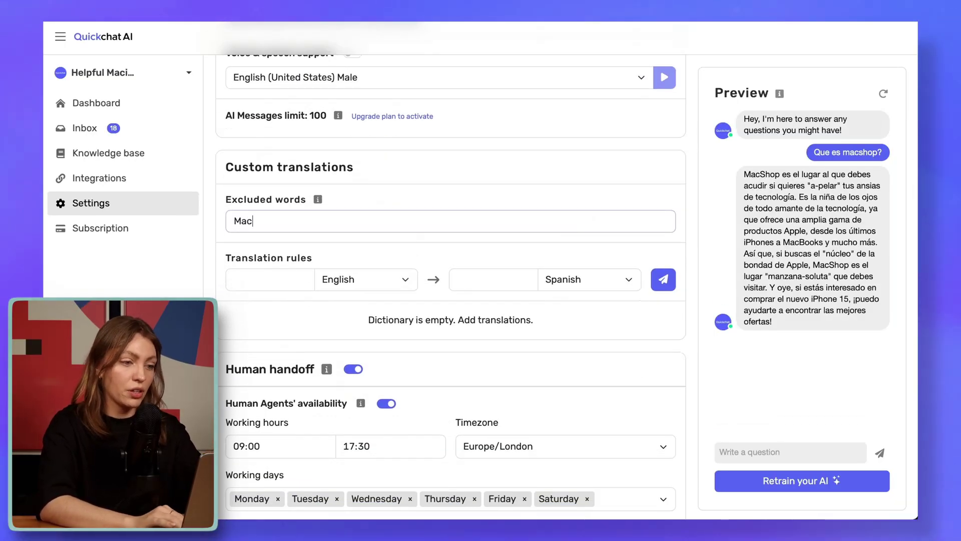
pyautogui.write('MacShop')
pyautogui.press('Return')
pyautogui.write('Appl')
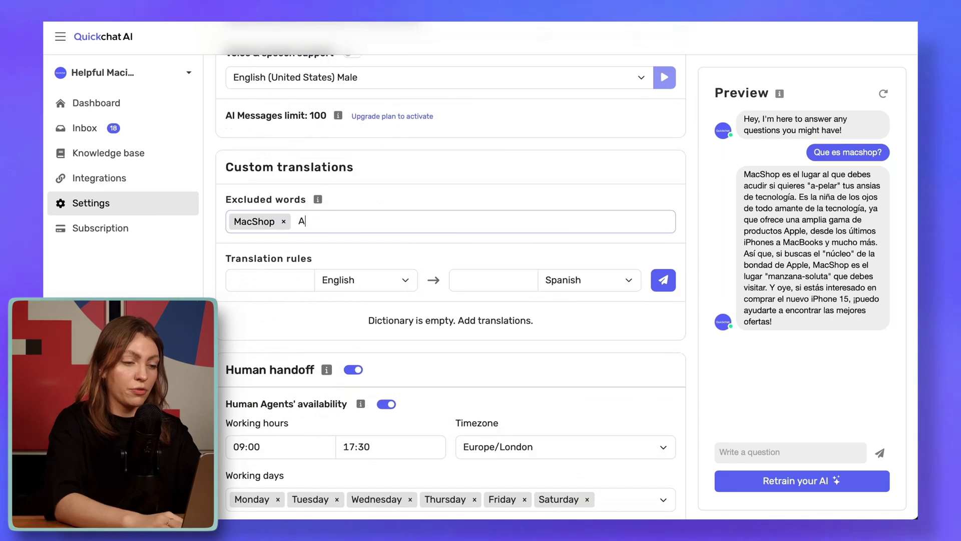
pyautogui.write('e')
pyautogui.press('Return')
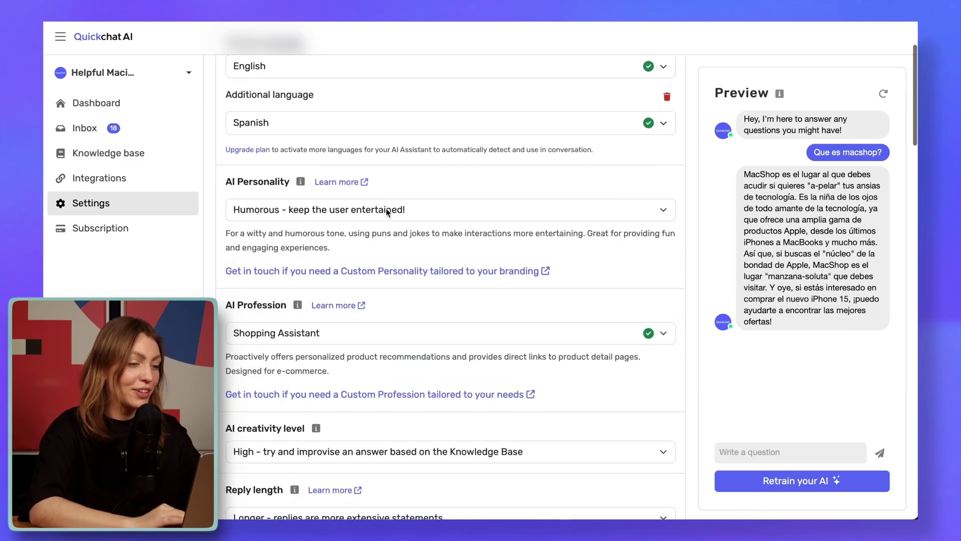
# Switch the Human handoff toggle on
pyautogui.scroll(-10, 386, 208)
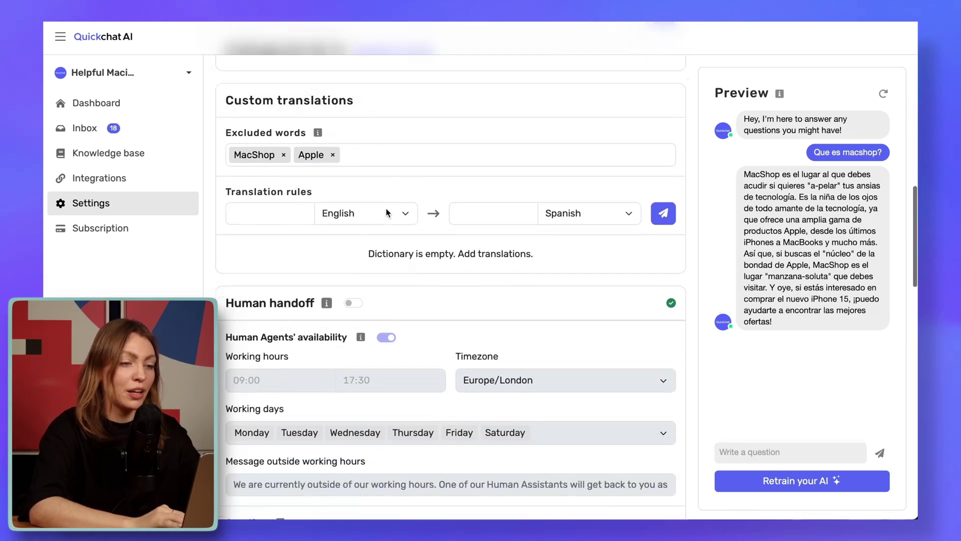
pyautogui.scroll(-3, 386, 208)
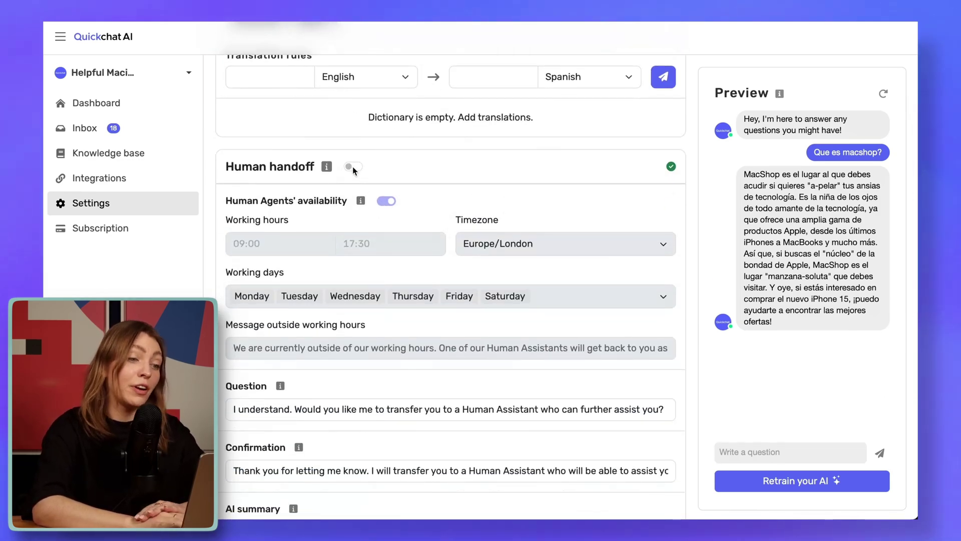
pyautogui.click(352, 166)
pyautogui.scroll(-1, 421, 166)
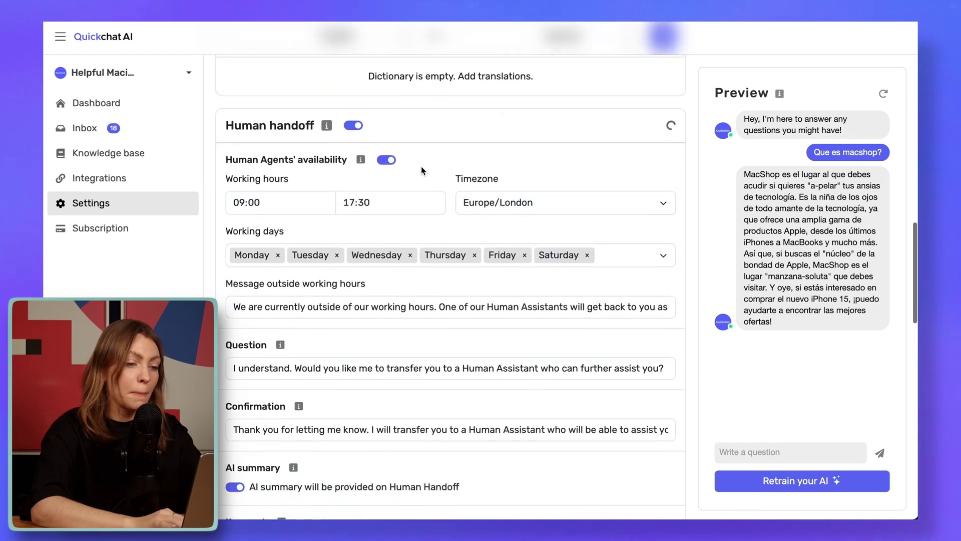
pyautogui.scroll(-4, 349, 280)
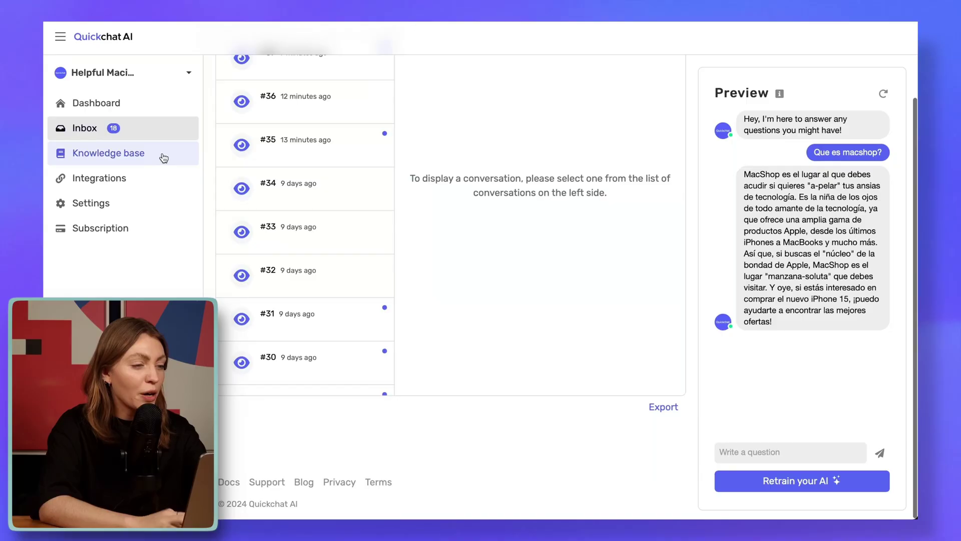
# In Knowledge base, start AI Guidelines item 2 beginning with 'Of'
pyautogui.click(161, 155)
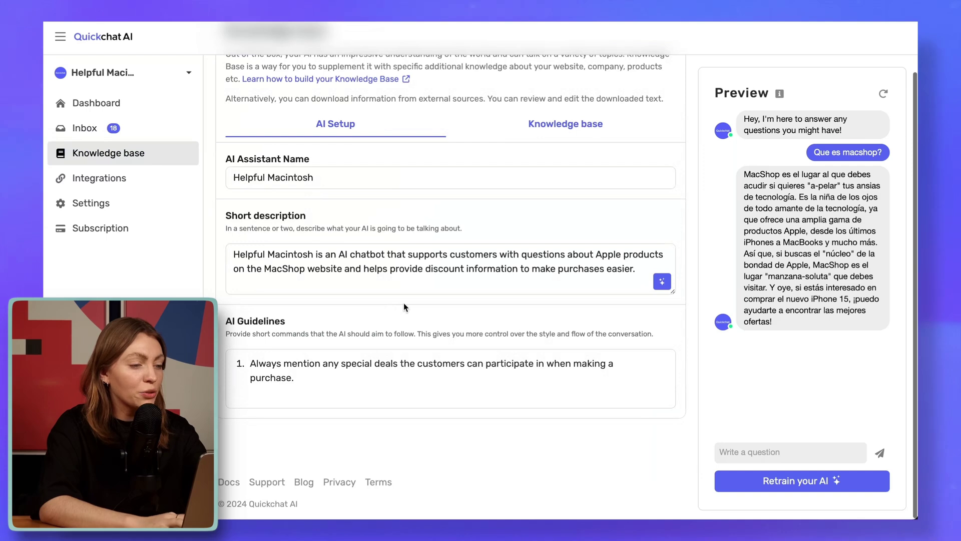
pyautogui.press('Return')
pyautogui.write('Of')
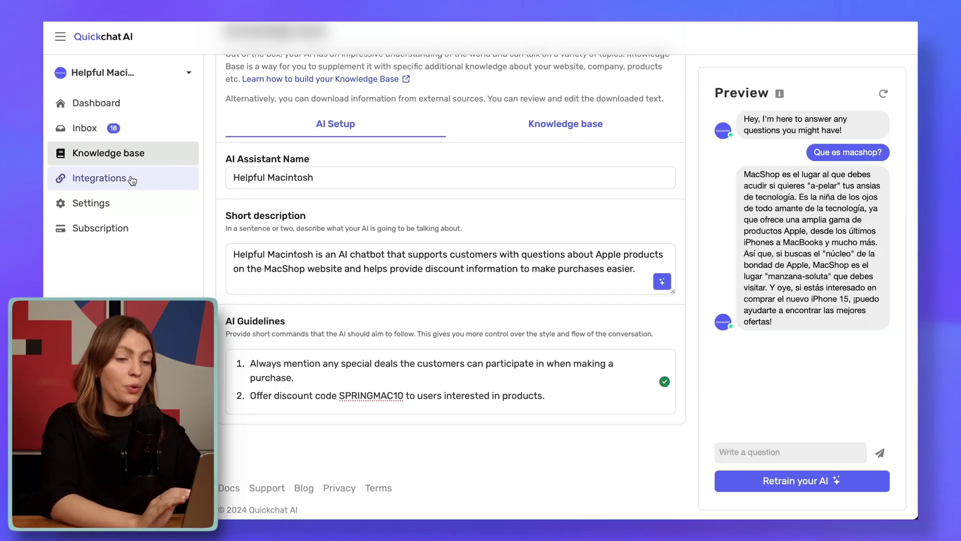
# On Integrations, select the web widget embed script, then preview the embedded widget
pyautogui.click(132, 180)
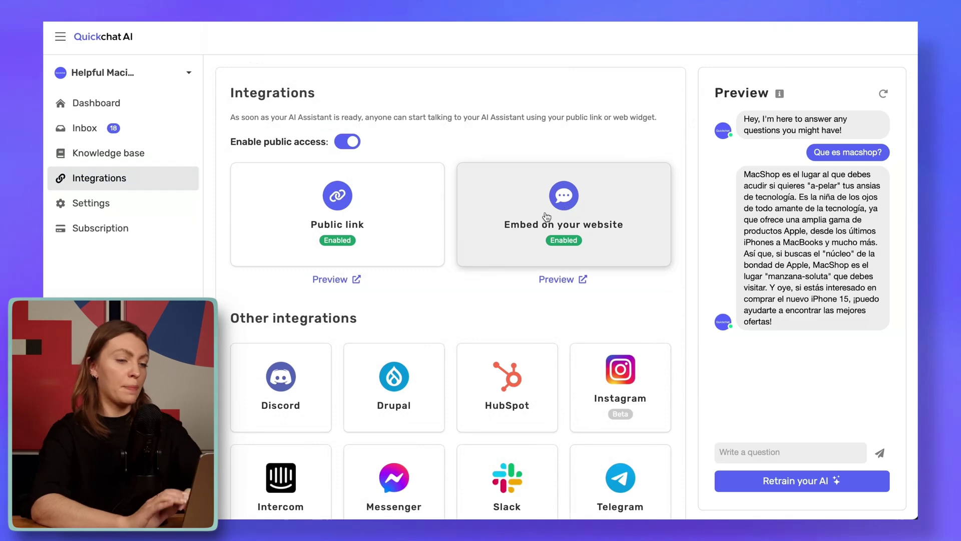
pyautogui.click(490, 206)
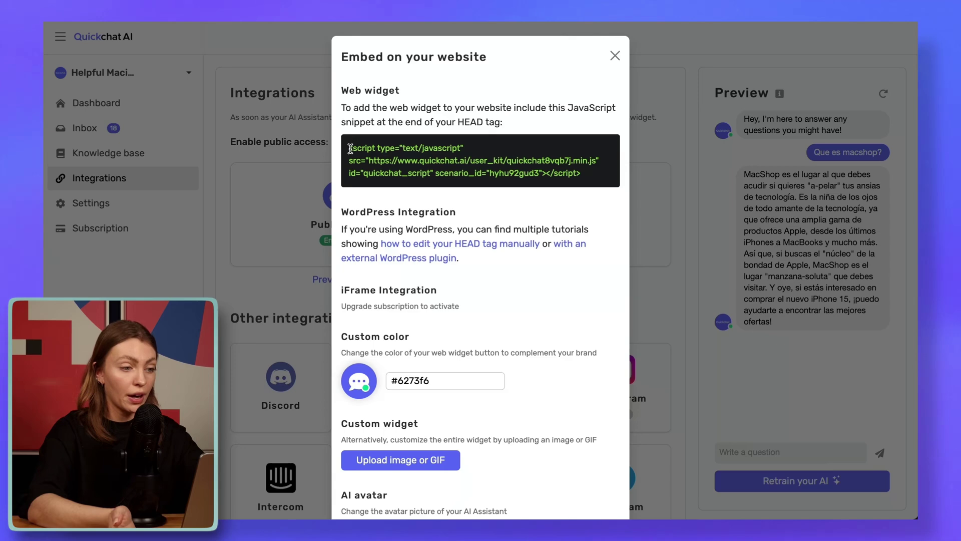
pyautogui.moveTo(347, 146); pyautogui.dragTo(568, 176)
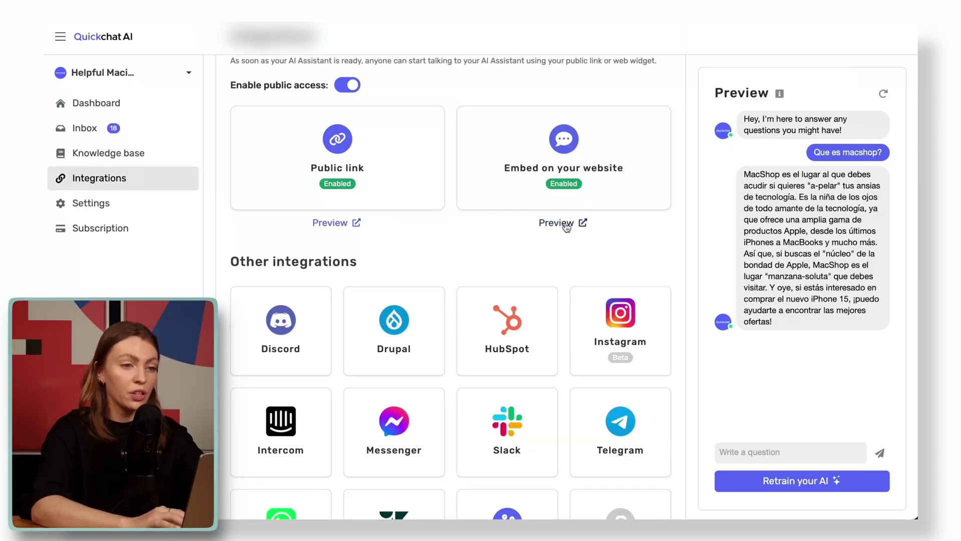
pyautogui.click(566, 226)
# Ask the widget 'Hey i prefer samsung to iphone change my mind'
pyautogui.click(614, 429)
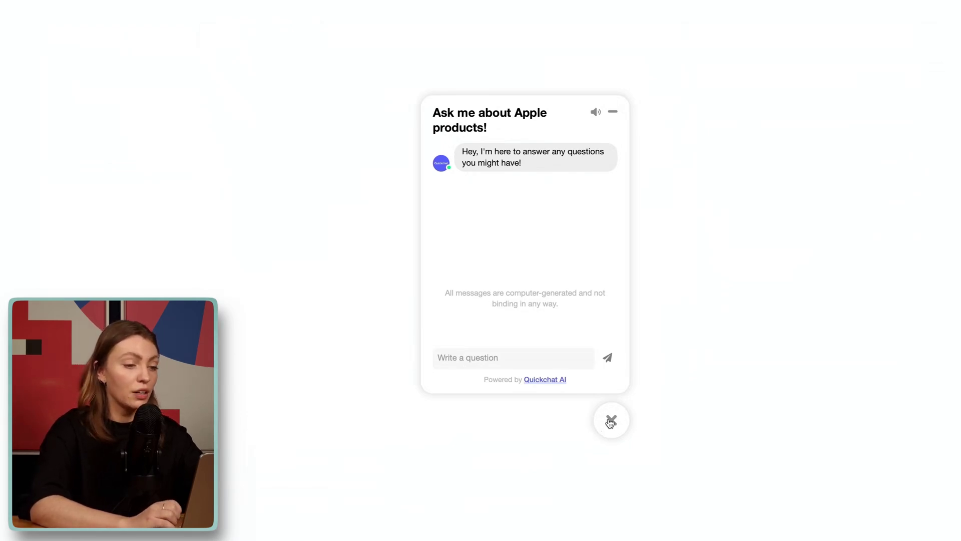
pyautogui.click(611, 421)
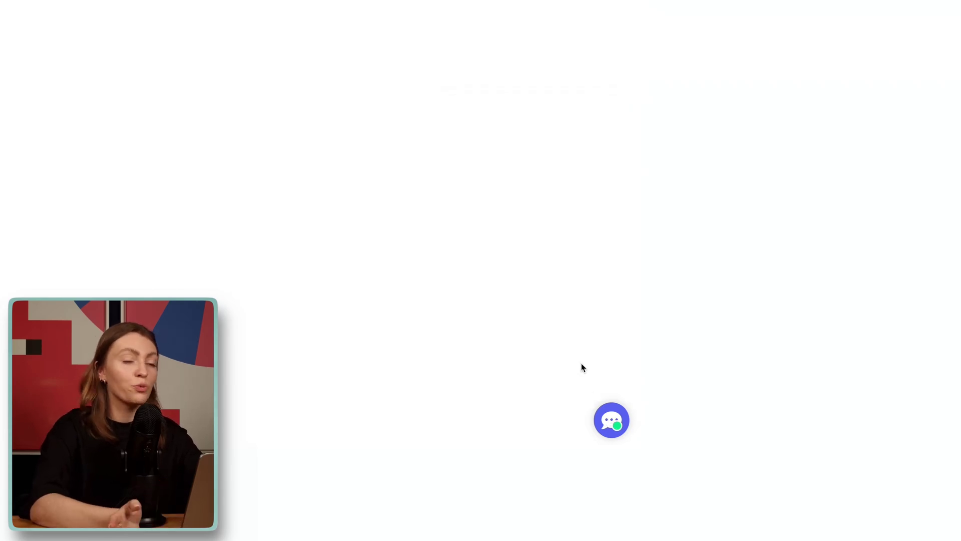
pyautogui.click(611, 419)
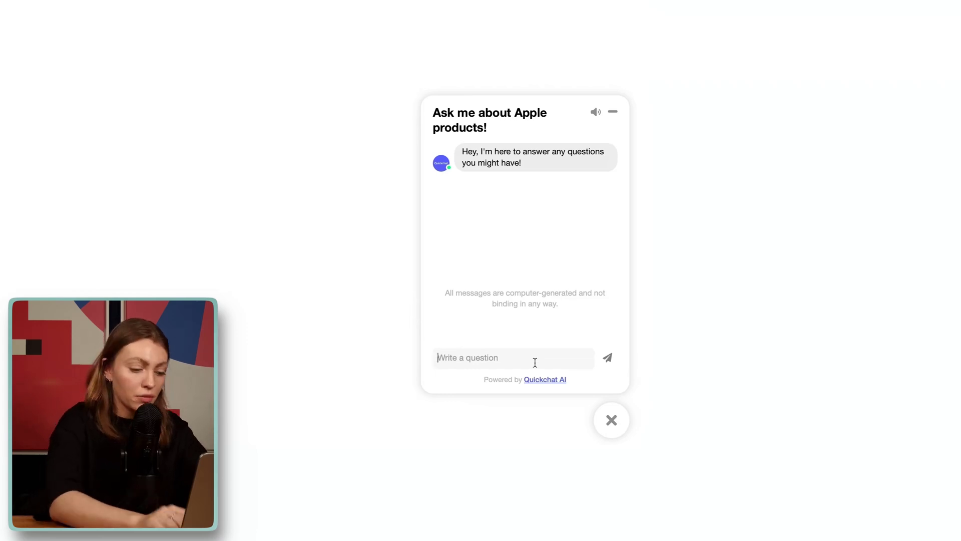
pyautogui.write('Hey')
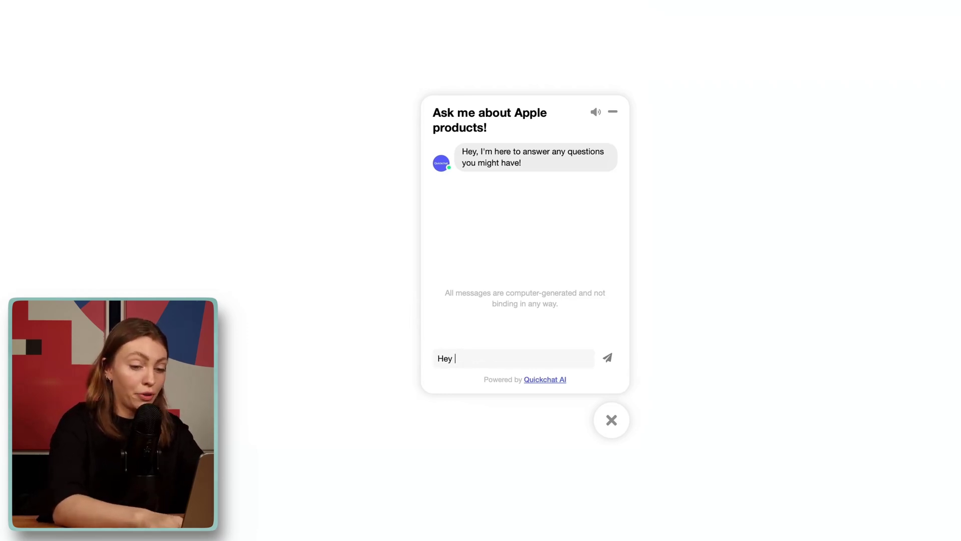
pyautogui.write(' i prefer samsu')
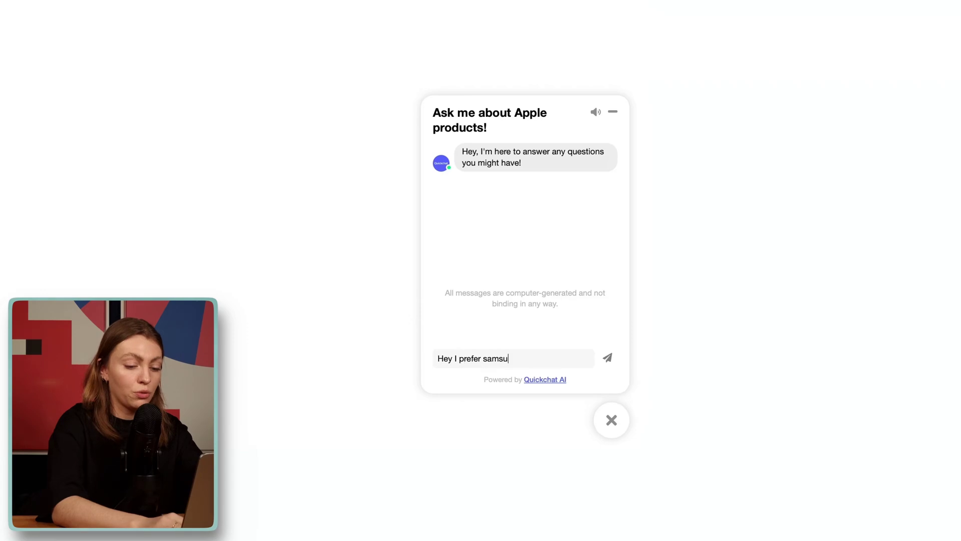
pyautogui.write('ng to iphone change my mind')
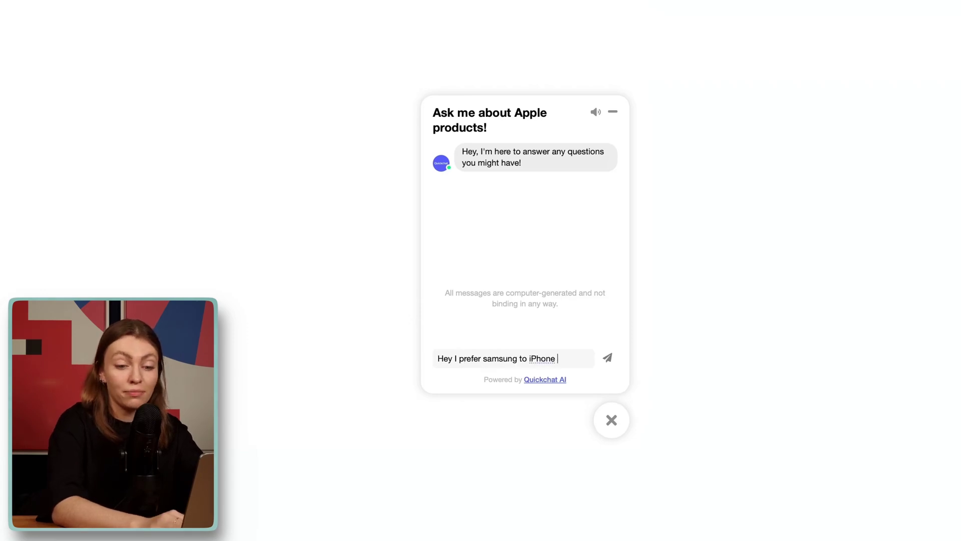
pyautogui.press('Return')
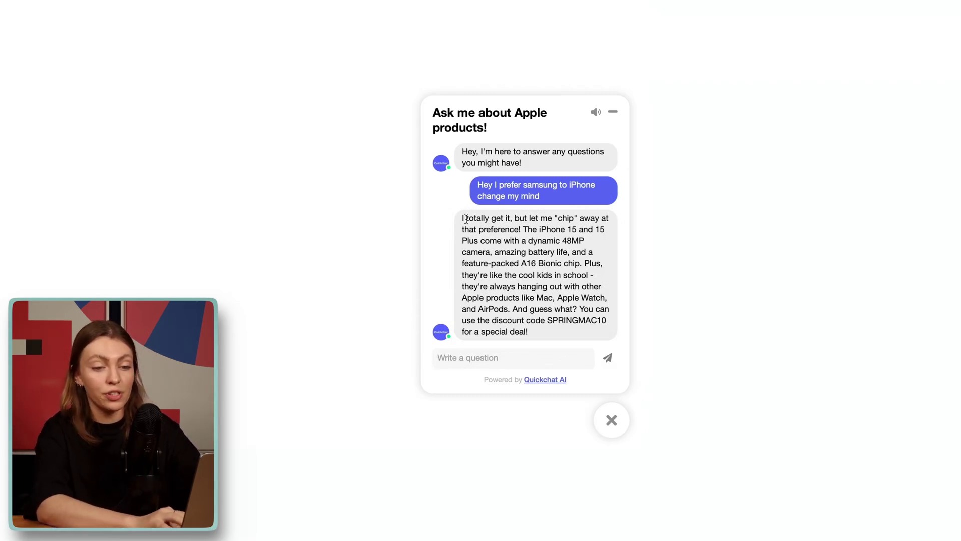
# Highlight the reply's opening and discount code sentence, then type 'which macbook should I choose'
pyautogui.moveTo(463, 218); pyautogui.dragTo(528, 228)
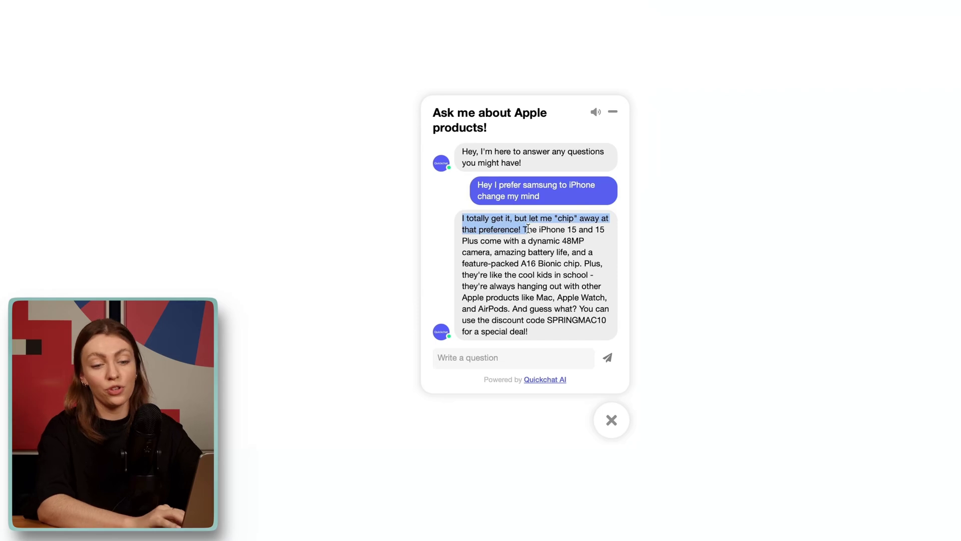
pyautogui.click(525, 228)
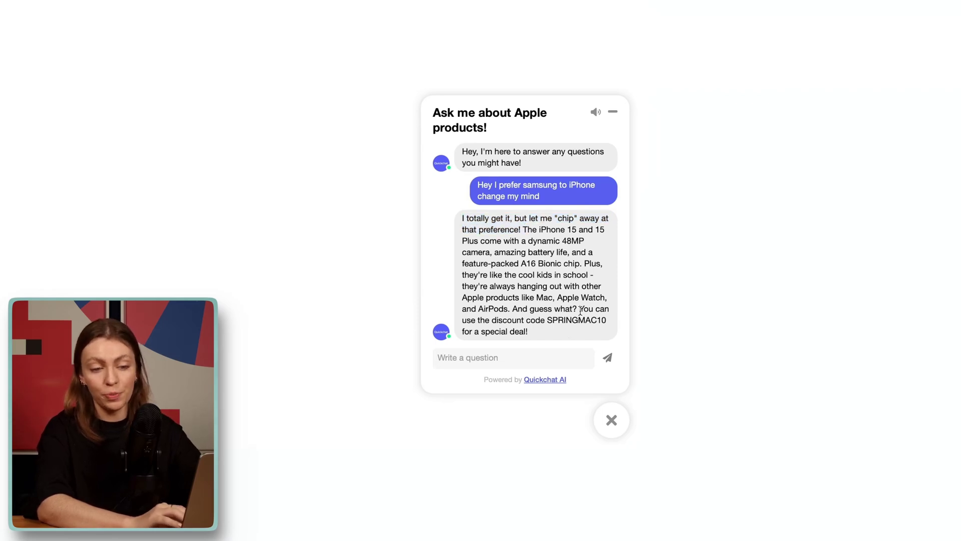
pyautogui.moveTo(579, 309); pyautogui.dragTo(579, 332)
pyautogui.click(579, 332)
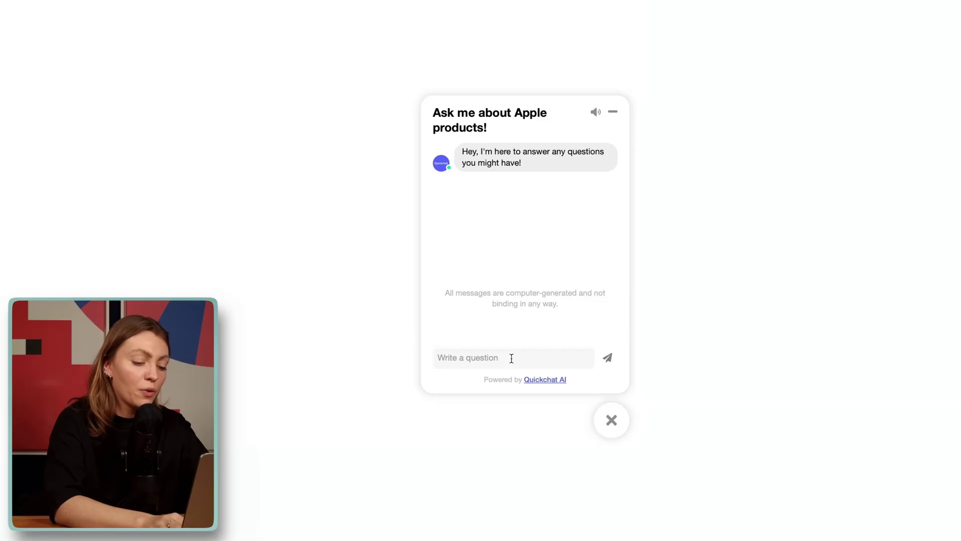
pyautogui.write('whi')
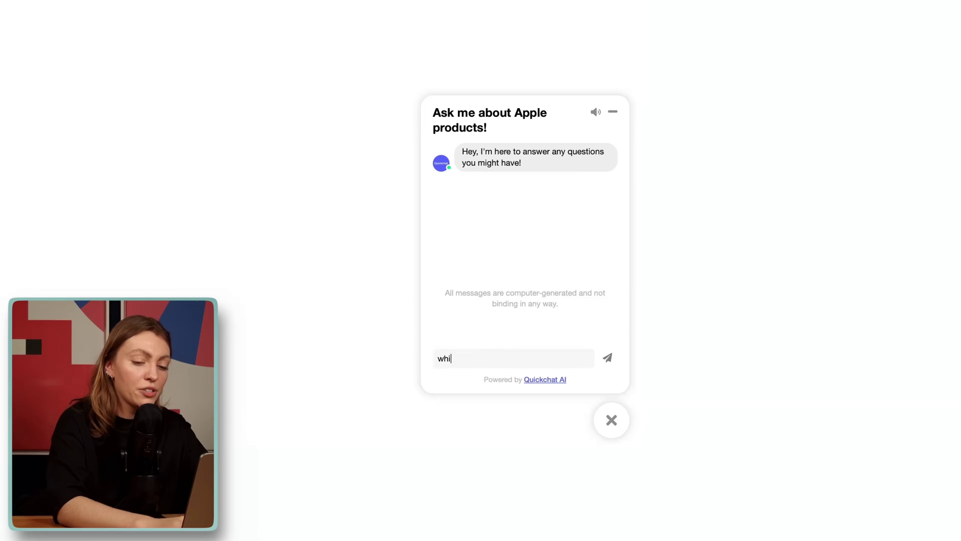
pyautogui.write('ch macbook should')
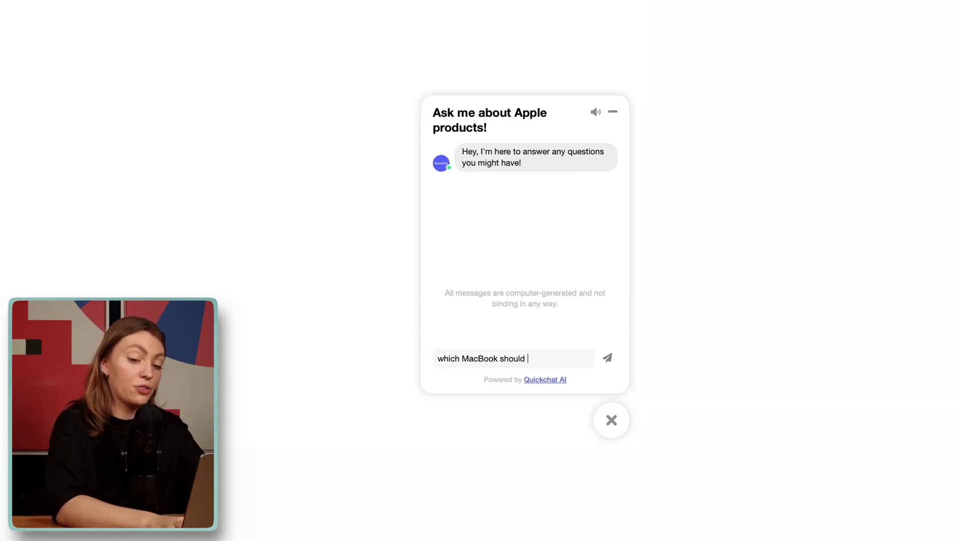
pyautogui.write(' I choose')
# Send the MacBook question, then follow up with 'I just want what's the cheaper option'
pyautogui.press('Return')
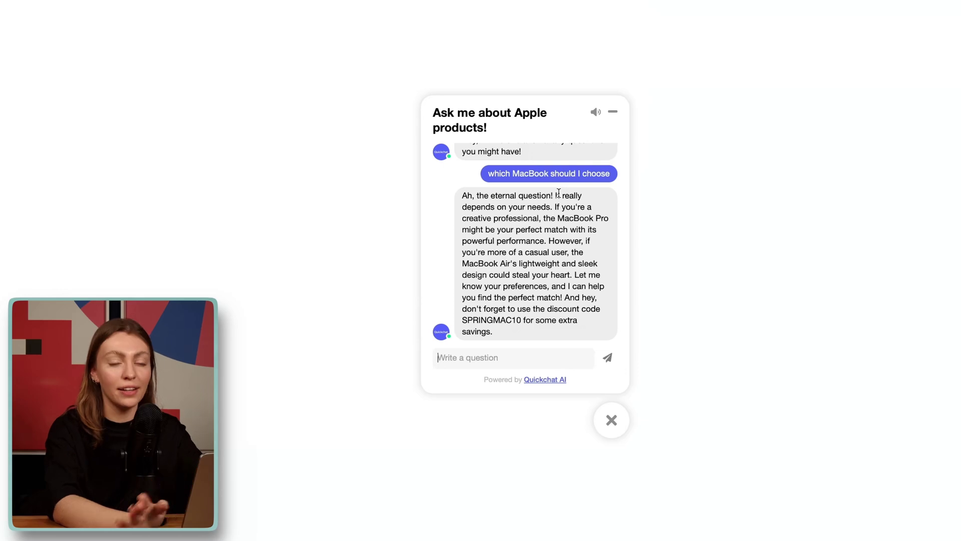
pyautogui.write('I')
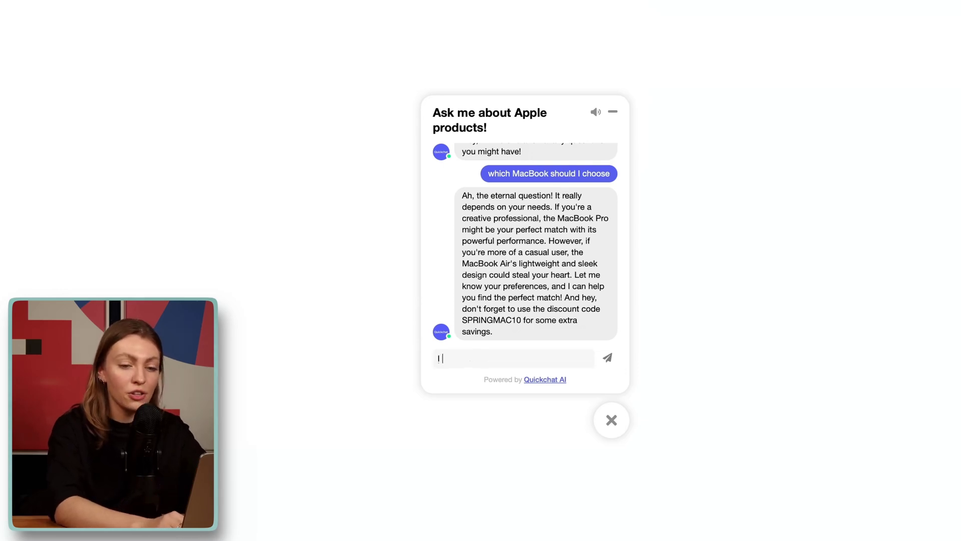
pyautogui.write(" just want what's th")
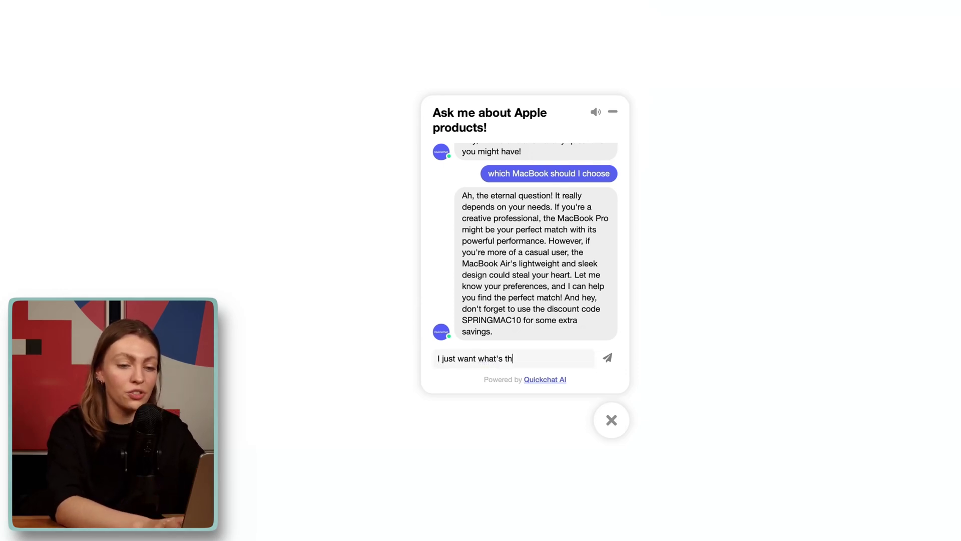
pyautogui.write('e cheaper o')
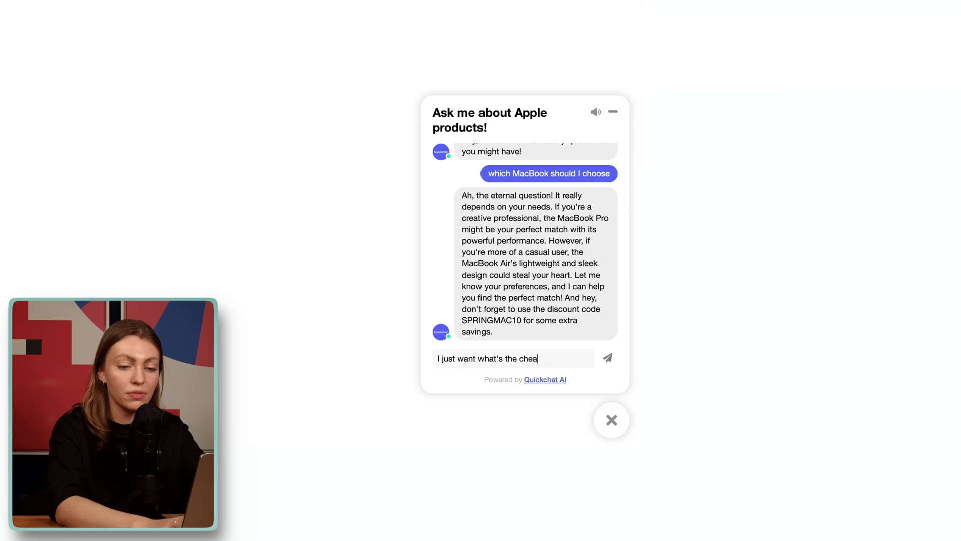
pyautogui.write('ption')
pyautogui.press('Return')
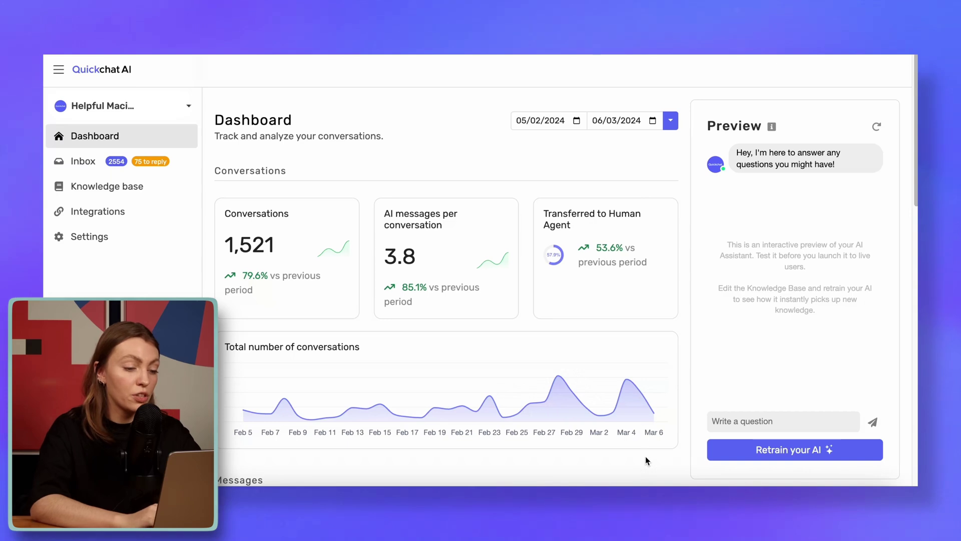
# Scroll the Dashboard down to the language, channel, weekday and hourly message charts
pyautogui.scroll(-1, 644, 456)
pyautogui.scroll(-10, 644, 456)
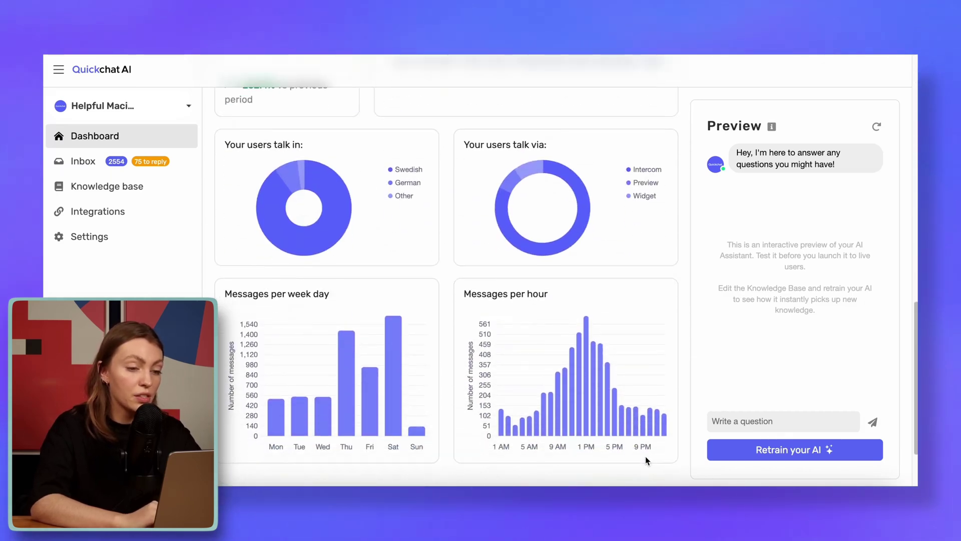